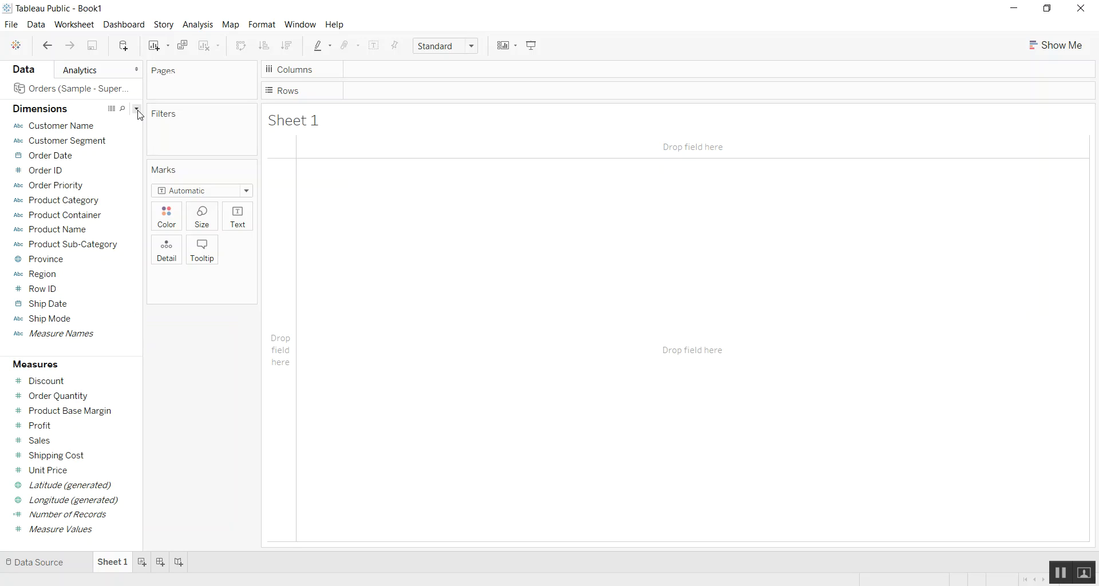
Step: Create a new calculated field from the Data pane's right-click menu and select its name box
left_click(137, 109)
left_click(220, 383)
right_click(117, 346)
left_click(175, 356)
left_click(478, 226)
Step: Name the calculated field 'Sales Groupings'
double_click(478, 225)
key("BackSpace")
type("Sales Groupings")
key("Tab")
Step: Start the formula: IF [Sales] > 10000 THEN "WOW" ELSEIF
type("iF")
key("Return")
key("BackSpace")
type("[Sales")
key("Return")
type(">")
type("10")
type("000")
type("then")
type("\"WOW\"")
type("else")
type("i")
key("Return")
Step: Finish with [Sales] > 1000 THEN "Not Bad" ELSE "Eh" END, then apply and save
type("sale")
key("Return")
type(">1000 then \"Not Bad\" else \"Eh\"")
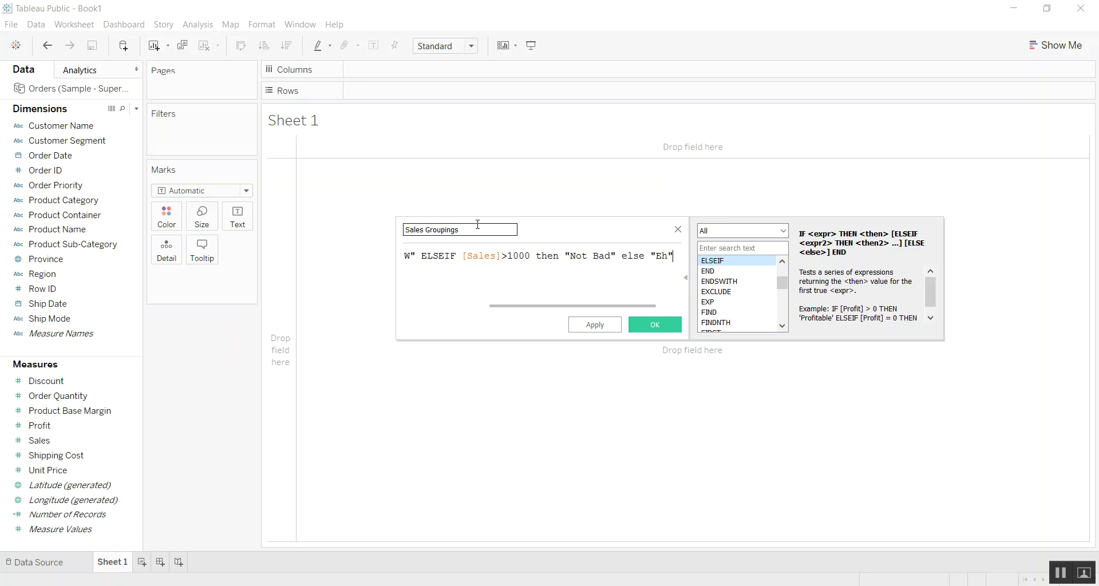
type(" END")
left_click(676, 270)
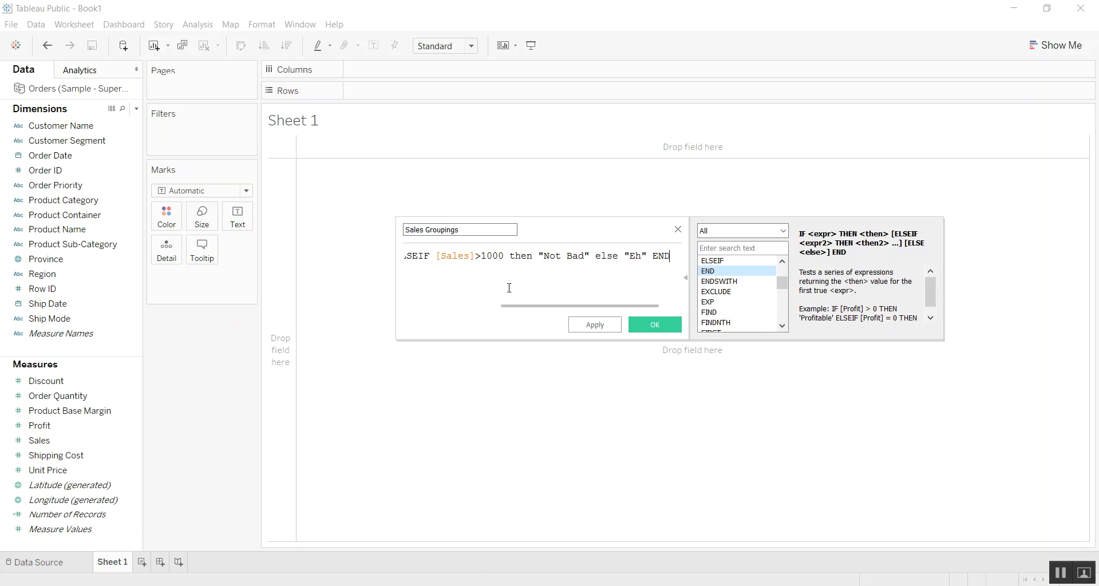
left_click(572, 326)
left_click(657, 323)
Step: Chart SUM(Sales) per Customer Segment as horizontal bars, coloured by Sales Groupings
double_click(35, 141)
double_click(56, 445)
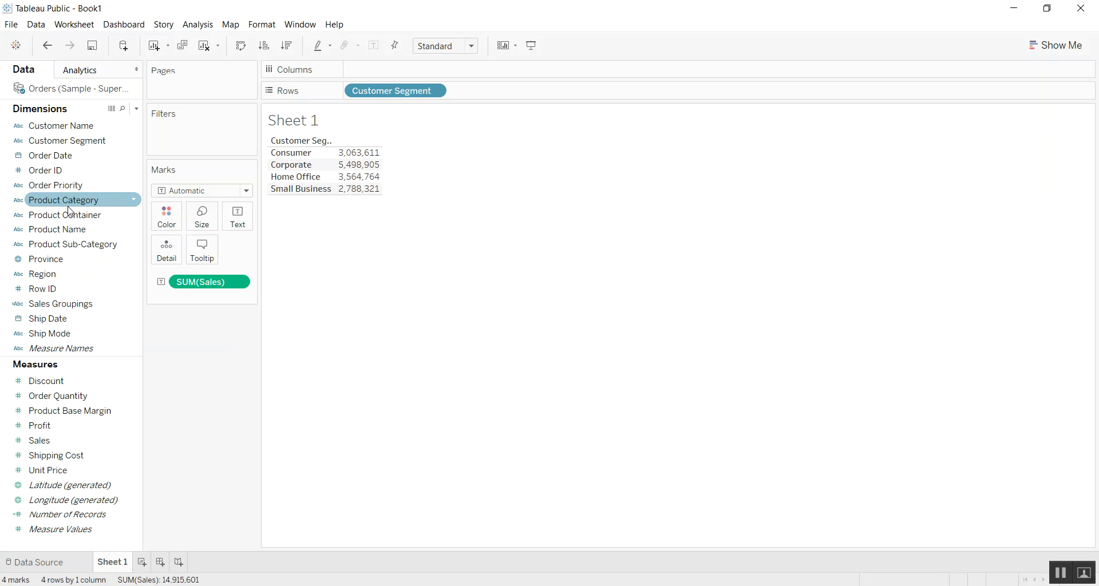
left_click(1065, 45)
left_click(980, 150)
left_click_drag(79, 307, 174, 223)
Step: Label the bar segments with Sales Groupings and fit the chart to Entire View
mouse_move(79, 304)
left_mouse_down()
mouse_move(252, 219)
mouse_move(240, 218)
left_mouse_up()
left_click(471, 46)
left_click(444, 102)
Step: Close Show Me and add a blank Sheet 2
left_click(1043, 50)
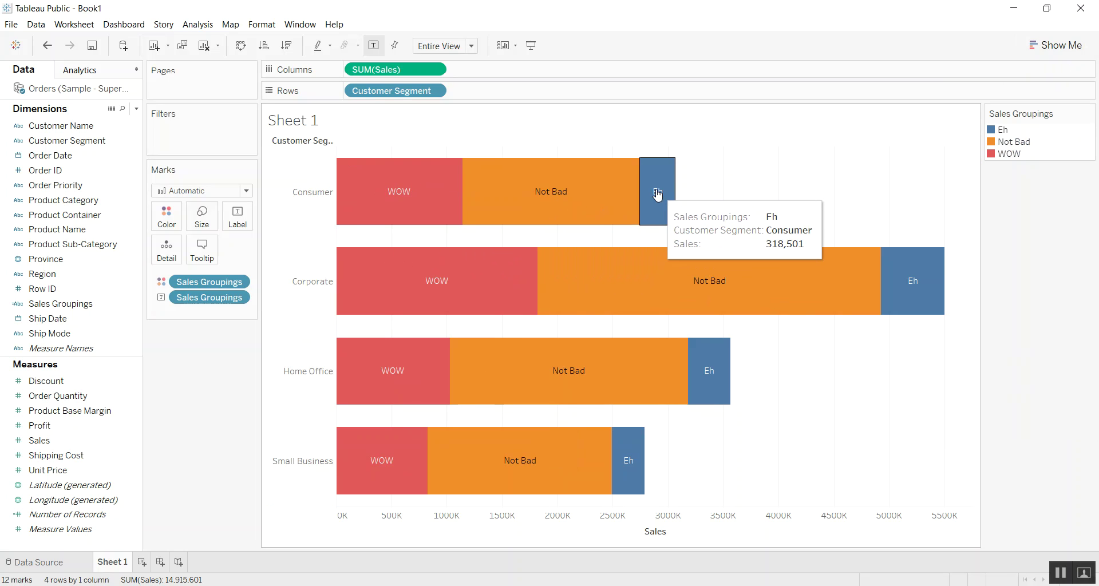
left_click(145, 563)
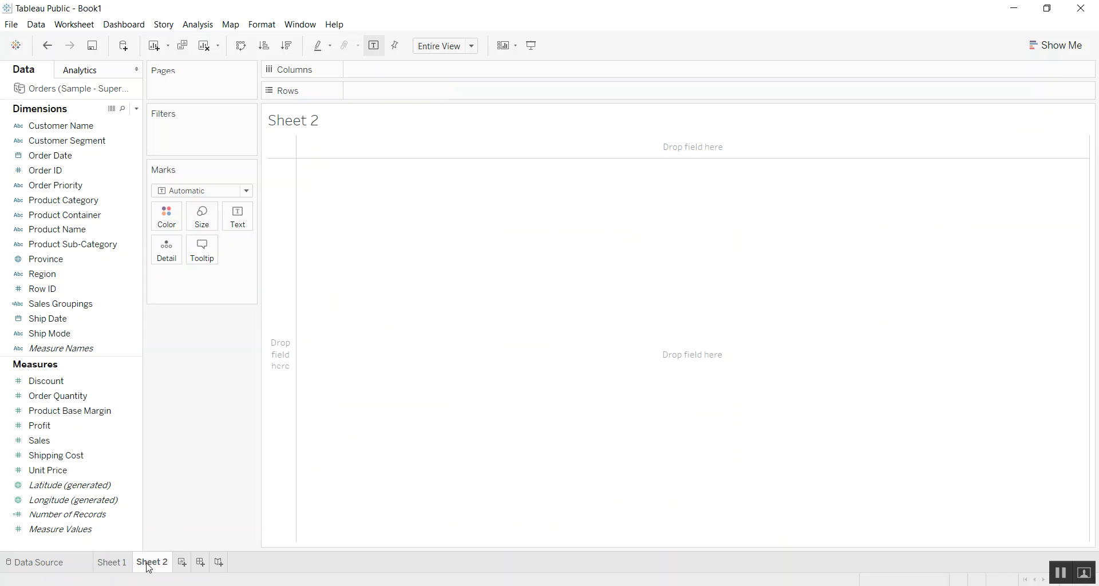
right_click(122, 542)
Step: Create a new calculated field named 'Profit Margin'
left_click(211, 405)
type("Pfo")
key("BackSpace")
key("BackSpace")
type("rofit Margin")
key("Tab")
Step: Enter the formula SUM([Profit])/SUM([Sales]), then apply and save it
type("sum")
key("Return")
type("Prof")
key("Return")
type("/sum")
key("Return")
type("Sa")
key("Return")
left_click(613, 323)
left_click(650, 328)
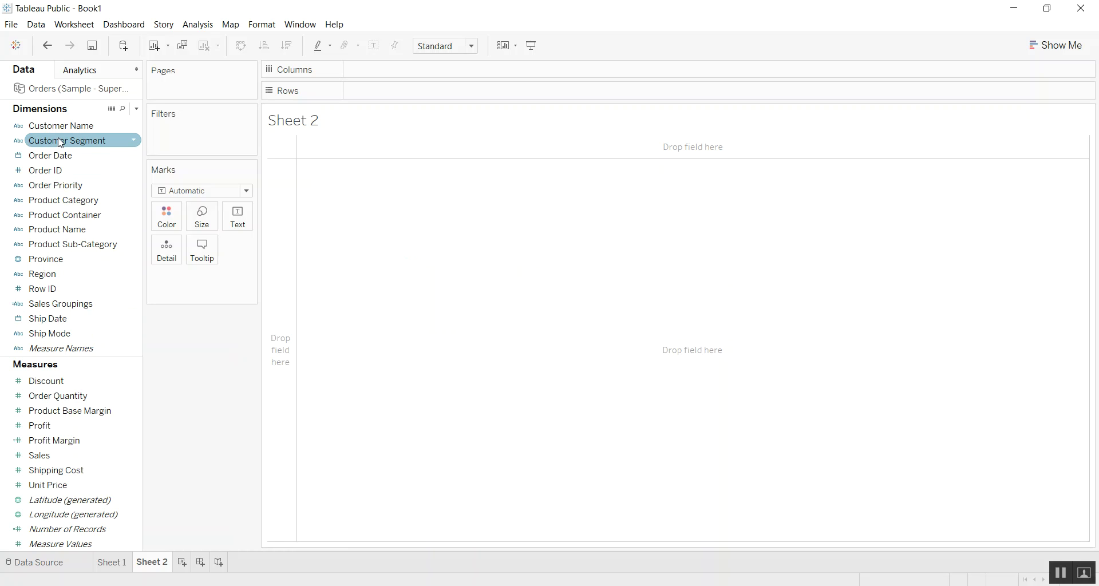
Step: Tabulate Profit Margin by Product Category, fitted to Entire View
double_click(63, 201)
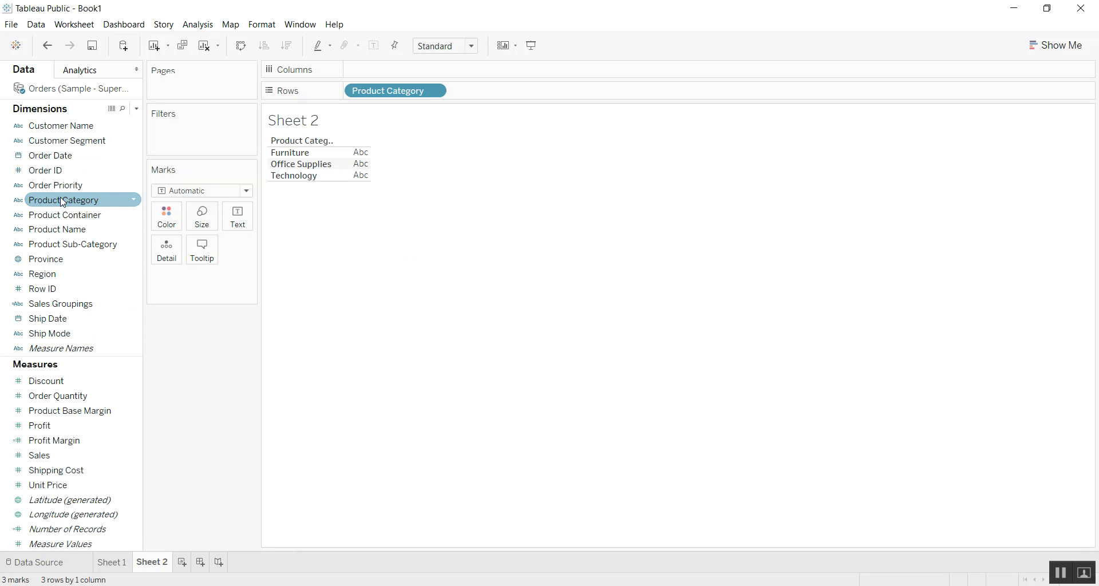
double_click(60, 447)
left_click(1056, 46)
left_click(471, 46)
left_click(463, 103)
left_click(1052, 46)
Step: Format AGG(Profit Margin) numbers as percentages with one decimal place
right_click(967, 220)
left_click(986, 259)
left_click(118, 95)
left_click(136, 123)
left_click(115, 200)
left_click(114, 275)
left_click(224, 241)
Step: Try highlight table and heat map in Show Me, undo, then settle on horizontal bars
left_click(1065, 46)
left_click(1058, 95)
left_click(1043, 90)
key("ctrl+z")
left_click(983, 143)
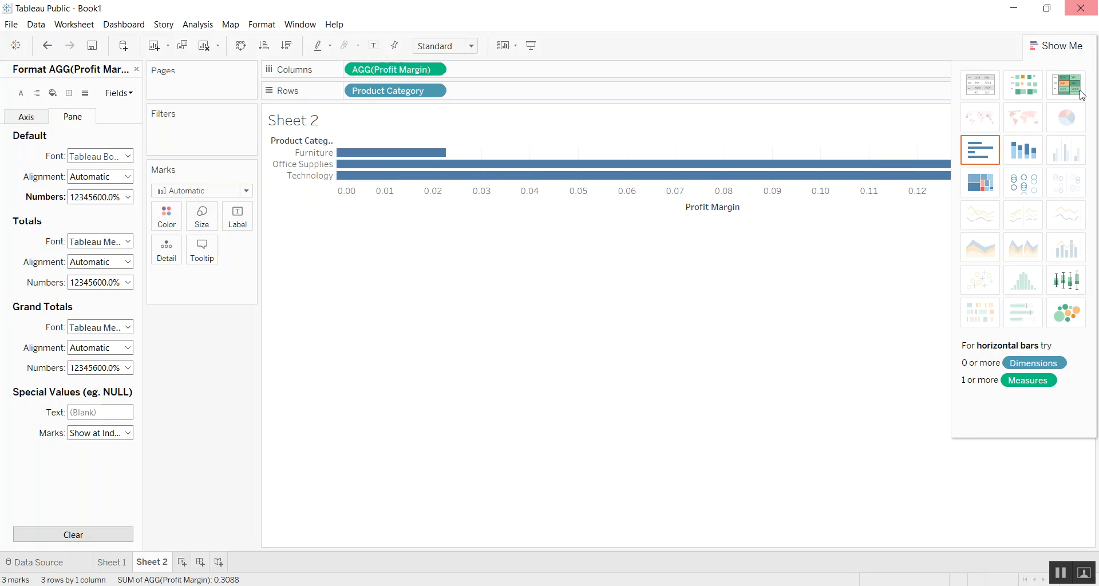